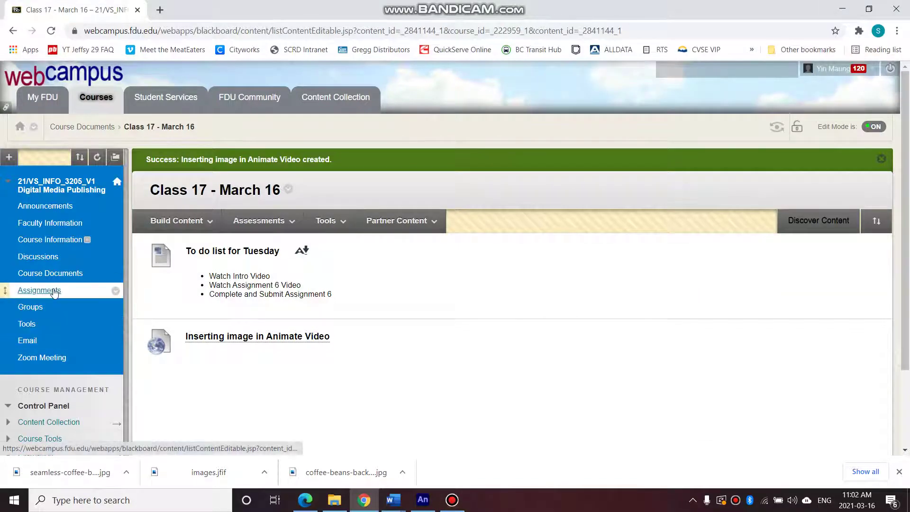
# Go to Assignment 6, highlight the seamless-loop requirement, and open the attached coffee.gif example.
pyautogui.click(54, 291)
pyautogui.scroll(-15, 335, 331)
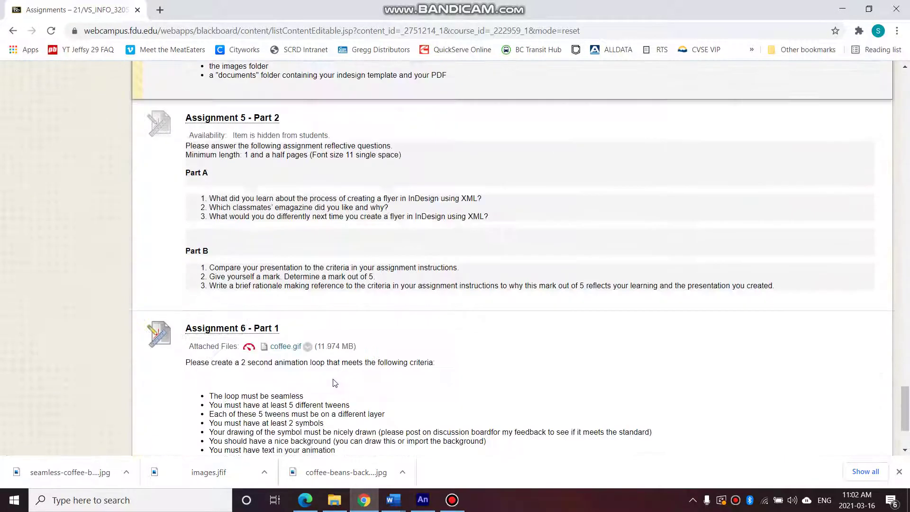
pyautogui.scroll(-3, 335, 383)
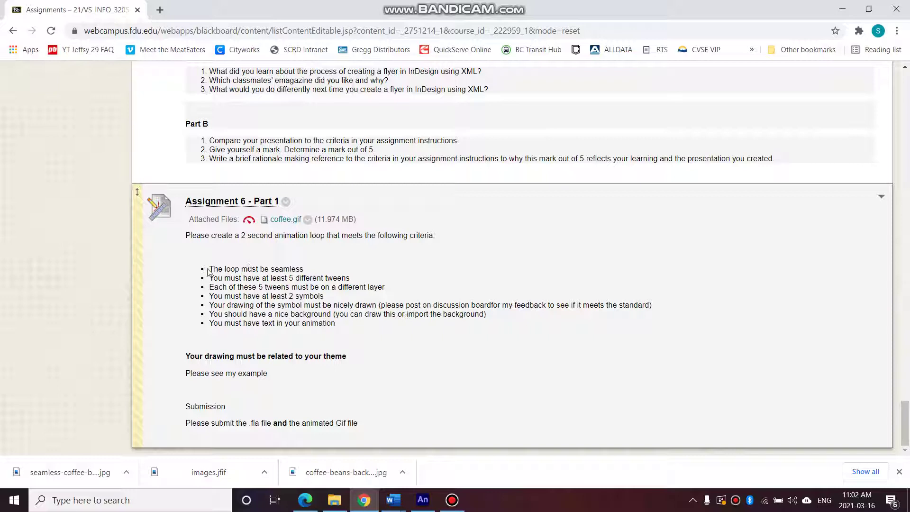
pyautogui.moveTo(211, 271); pyautogui.dragTo(310, 274)
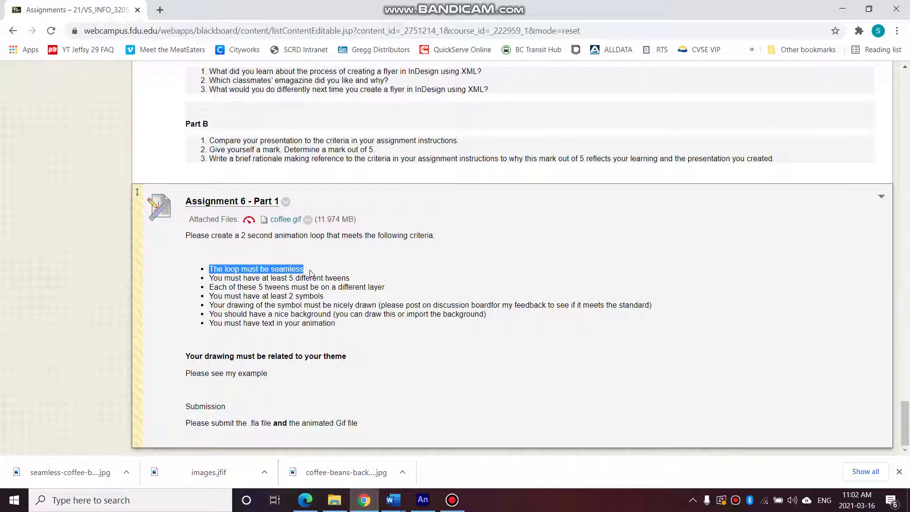
pyautogui.click(285, 219)
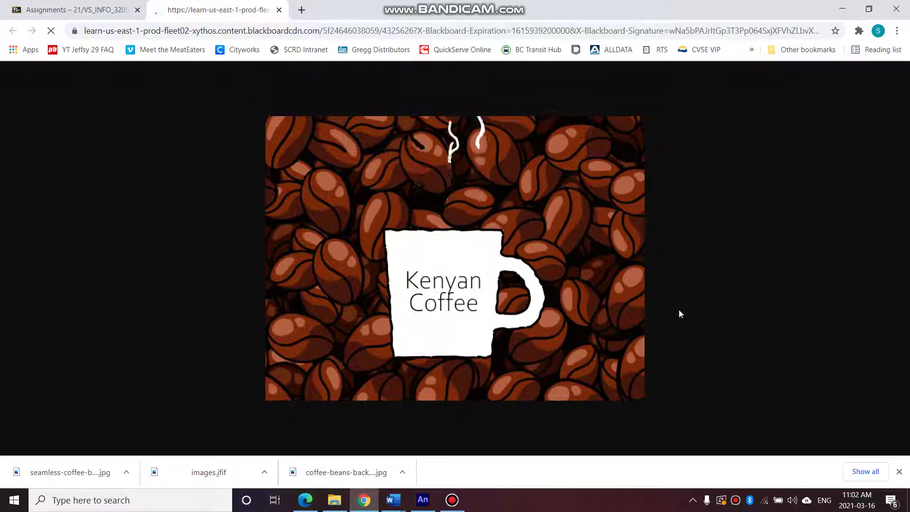
# Close the coffee.gif tab and browse File Explorer into assgn6, then back to the animate folder.
pyautogui.click(279, 10)
pyautogui.click(334, 500)
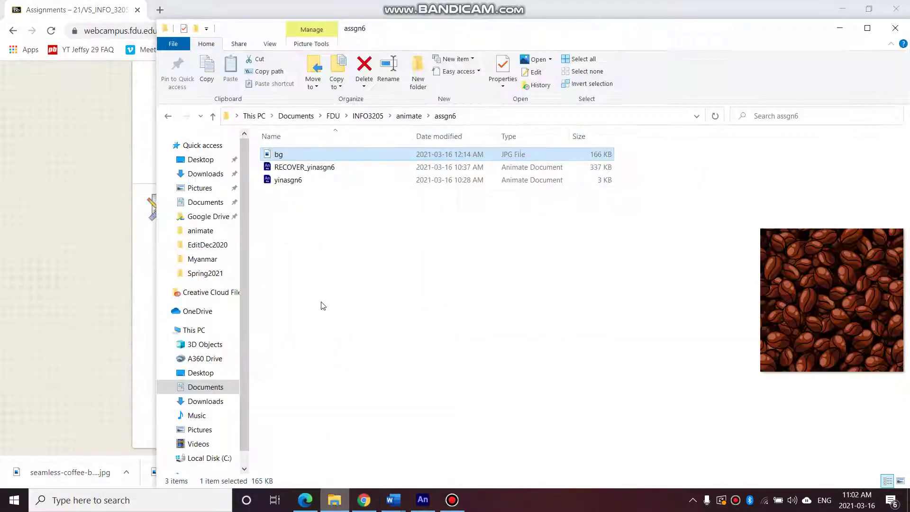
pyautogui.click(409, 115)
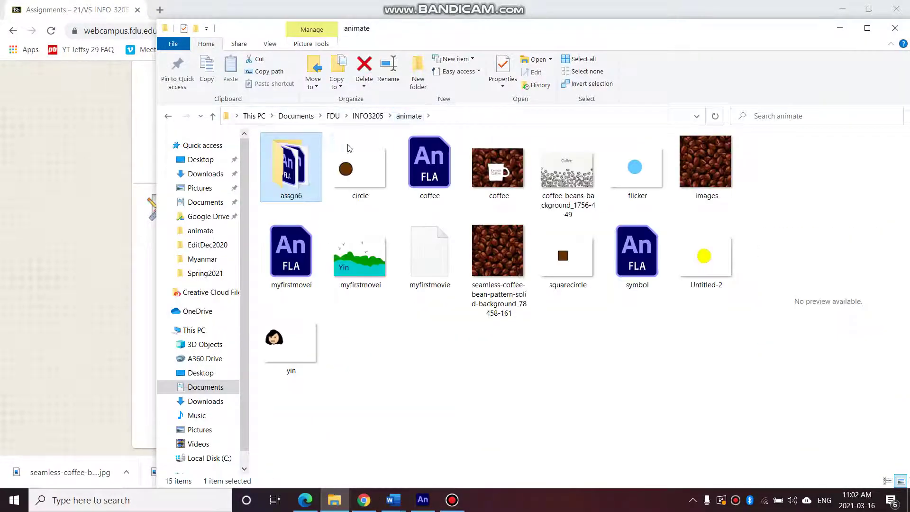
pyautogui.doubleClick(307, 177)
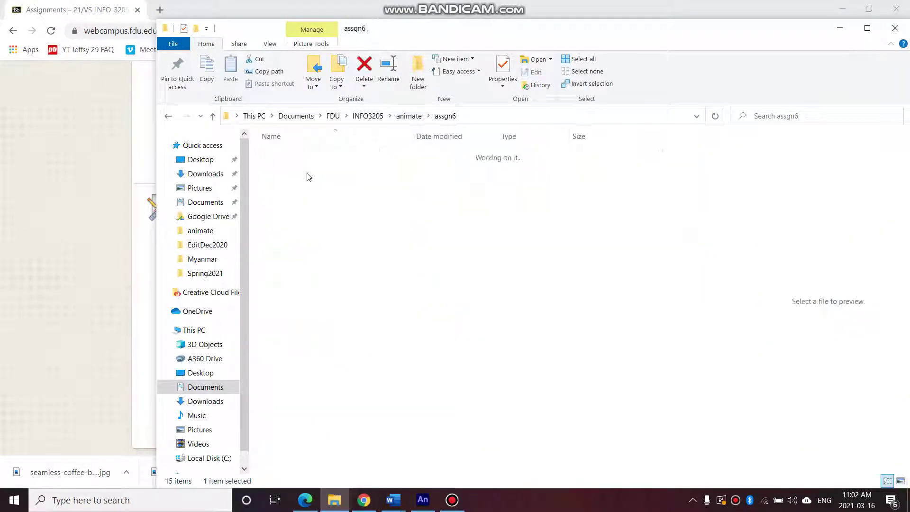
pyautogui.click(408, 115)
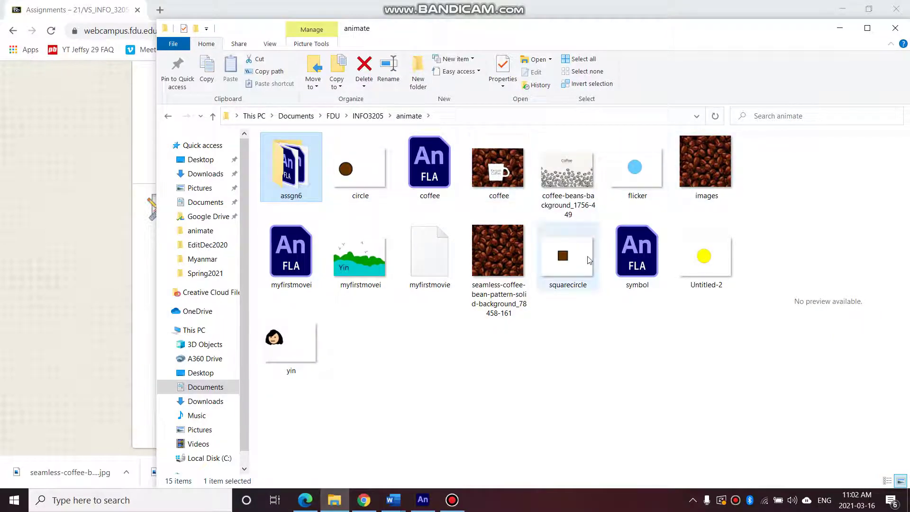
# Play coffee.gif in Photos, close it, and highlight the 'at least 5 different tweens' criterion.
pyautogui.doubleClick(505, 175)
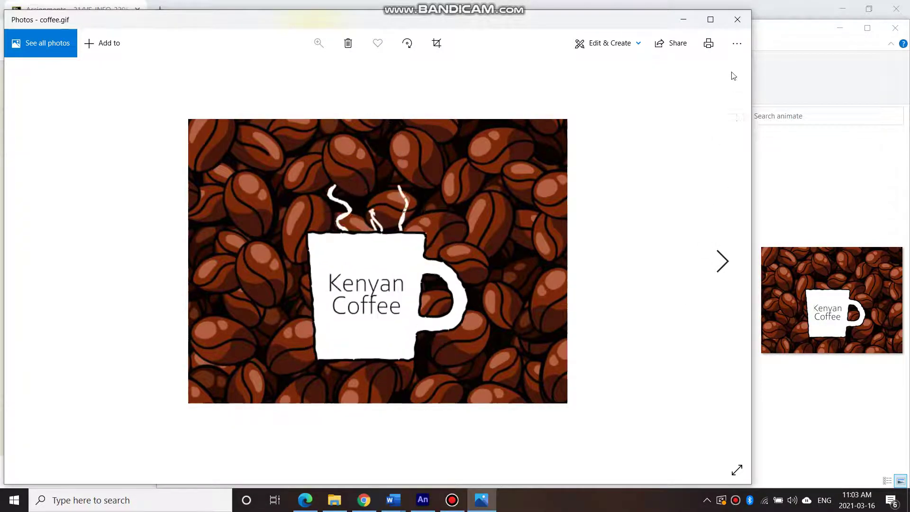
pyautogui.click(737, 19)
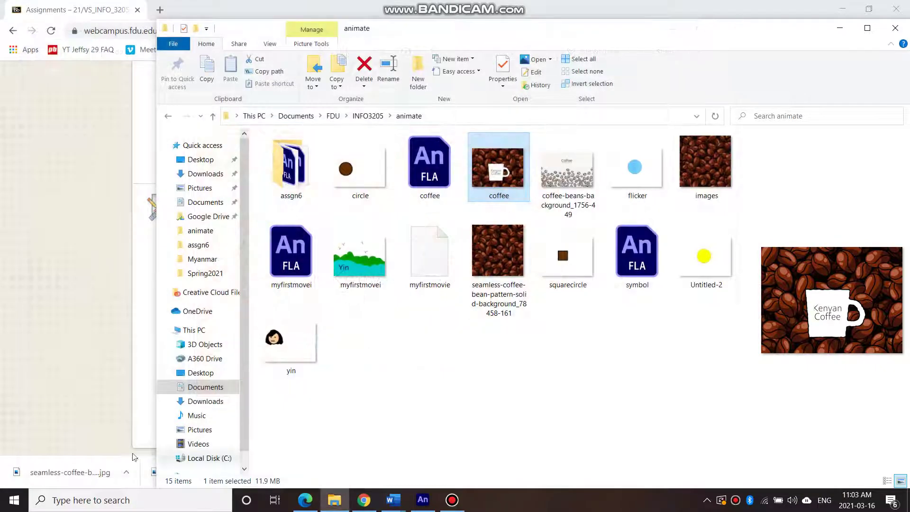
pyautogui.click(127, 389)
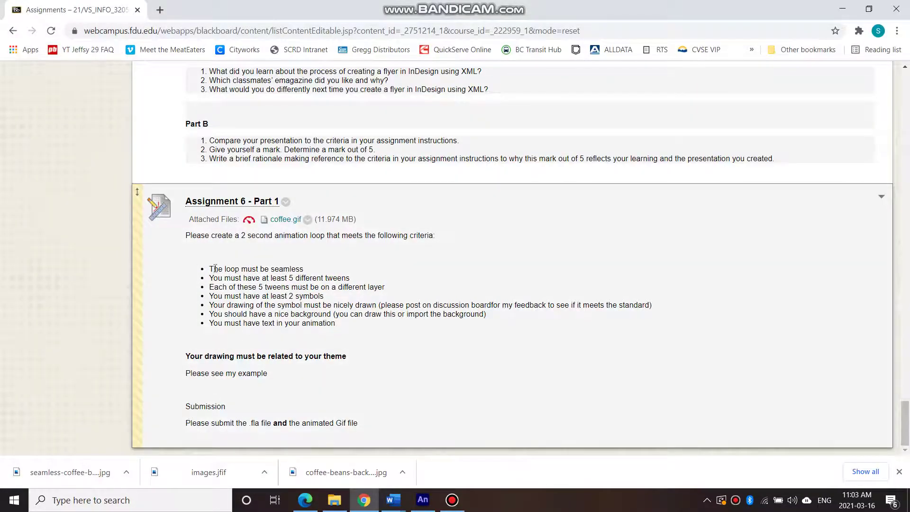
pyautogui.moveTo(215, 268); pyautogui.dragTo(195, 282)
# Open coffee.fla in Animate from the recent files list.
pyautogui.click(422, 499)
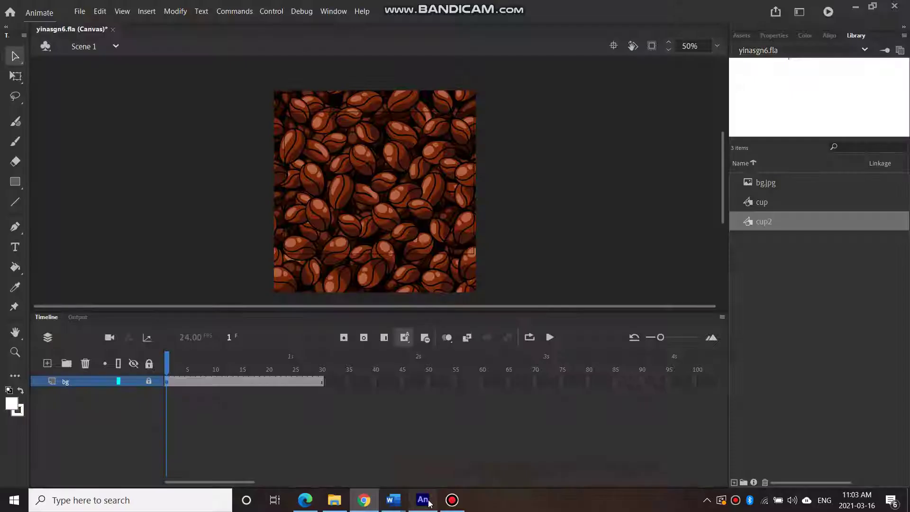
pyautogui.click(79, 10)
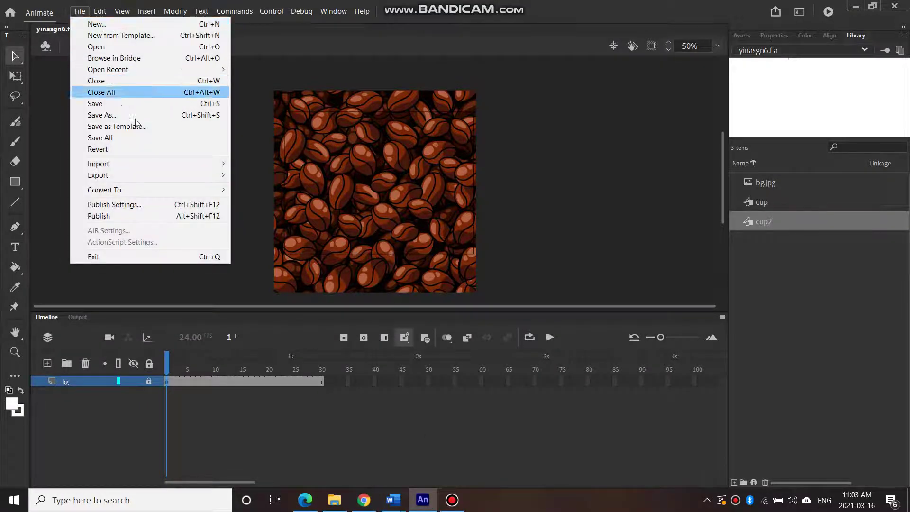
pyautogui.moveTo(160, 75)
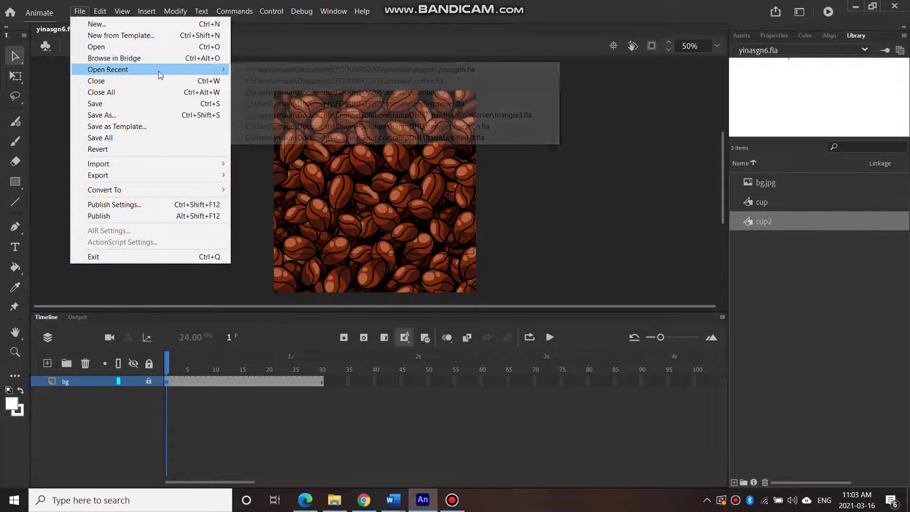
pyautogui.click(293, 79)
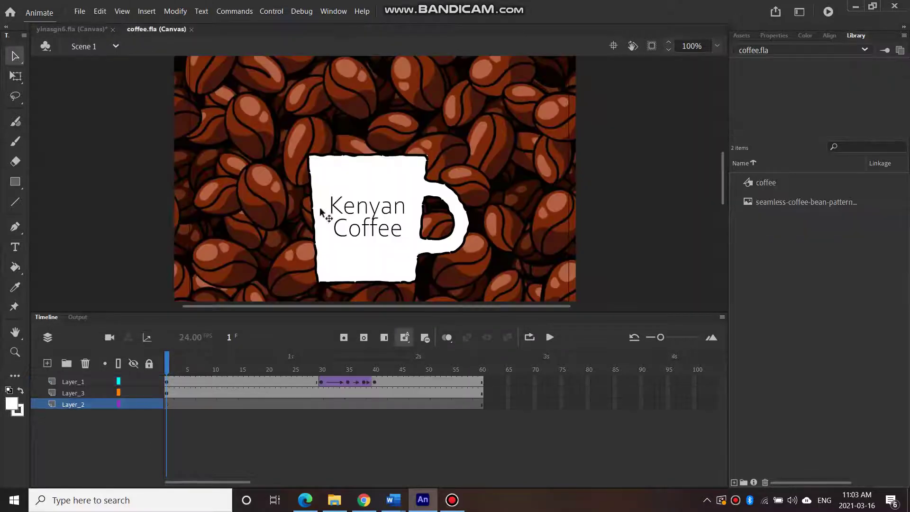
# Inside the coffee symbol, inspect the steam tween layers at frames 33 and 36.
pyautogui.click(337, 382)
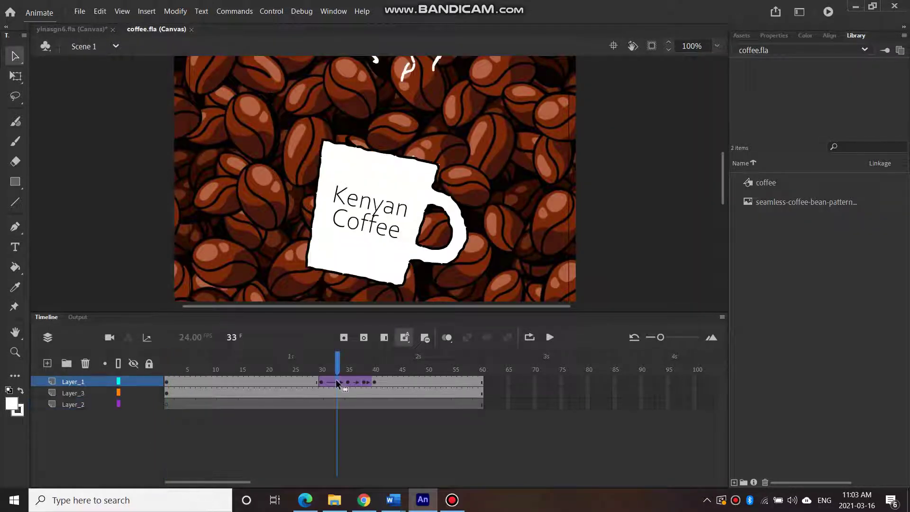
pyautogui.doubleClick(369, 243)
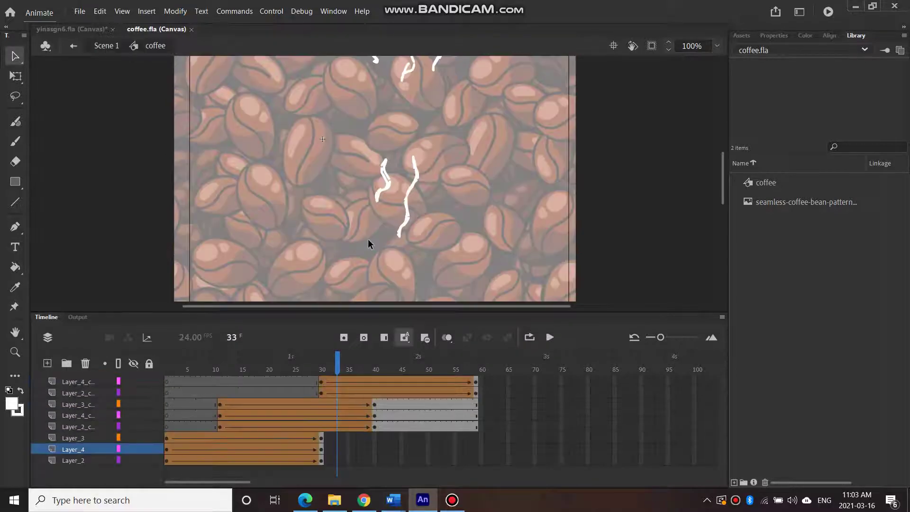
pyautogui.click(353, 382)
pyautogui.click(358, 382)
pyautogui.click(351, 393)
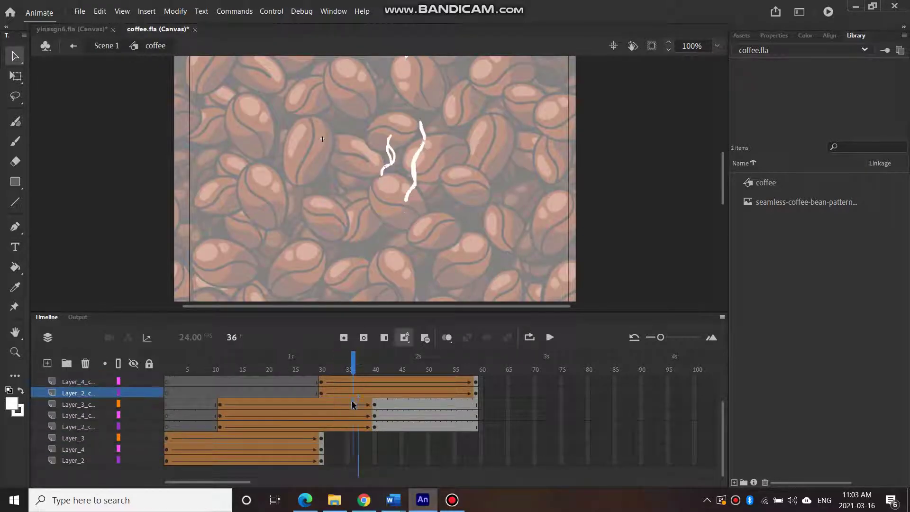
pyautogui.click(351, 405)
pyautogui.click(351, 416)
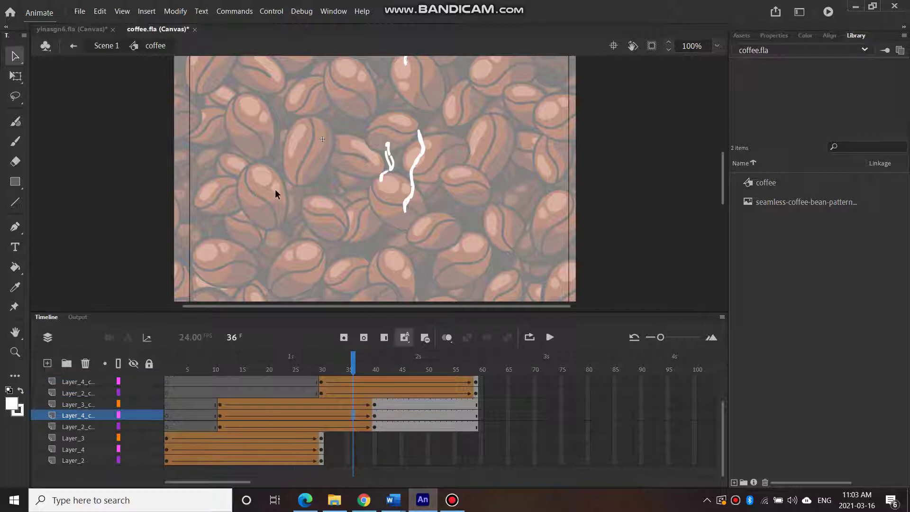
# Return to Scene 1 and highlight the 'each tween on a different layer' criterion.
pyautogui.click(113, 47)
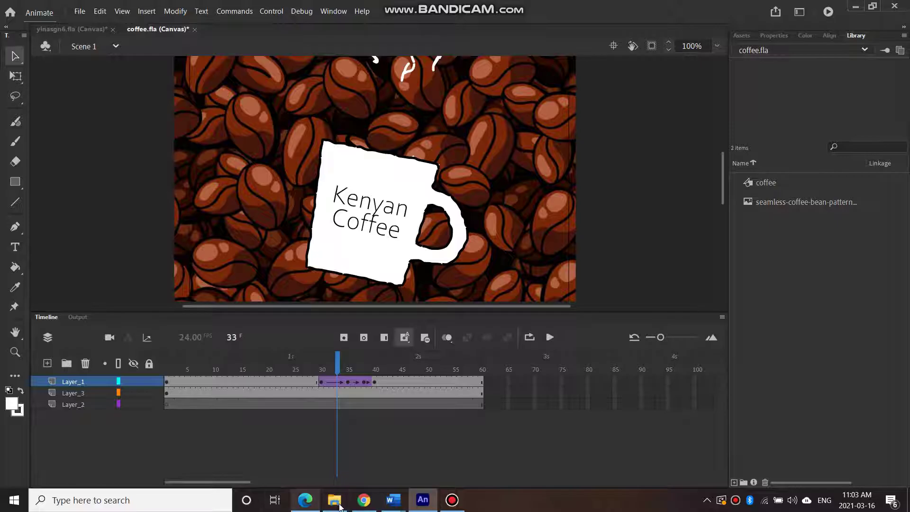
pyautogui.click(364, 500)
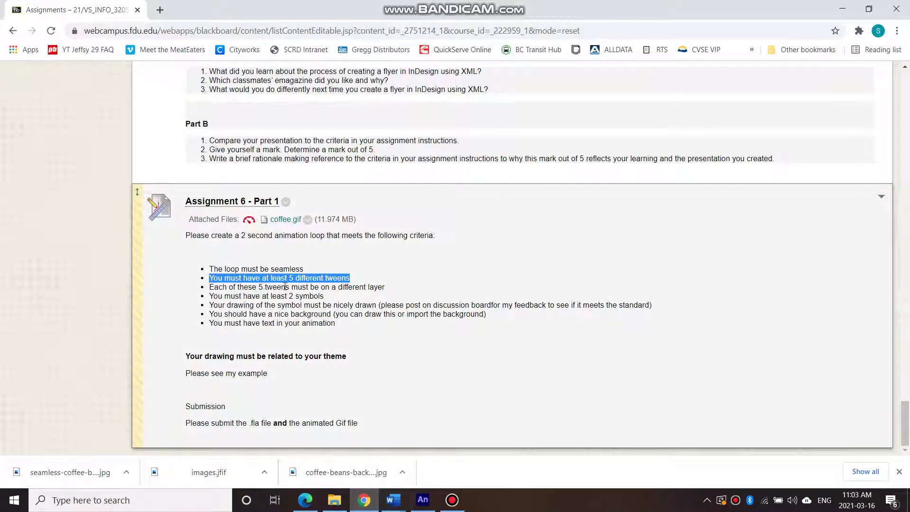
pyautogui.moveTo(285, 286); pyautogui.dragTo(397, 288)
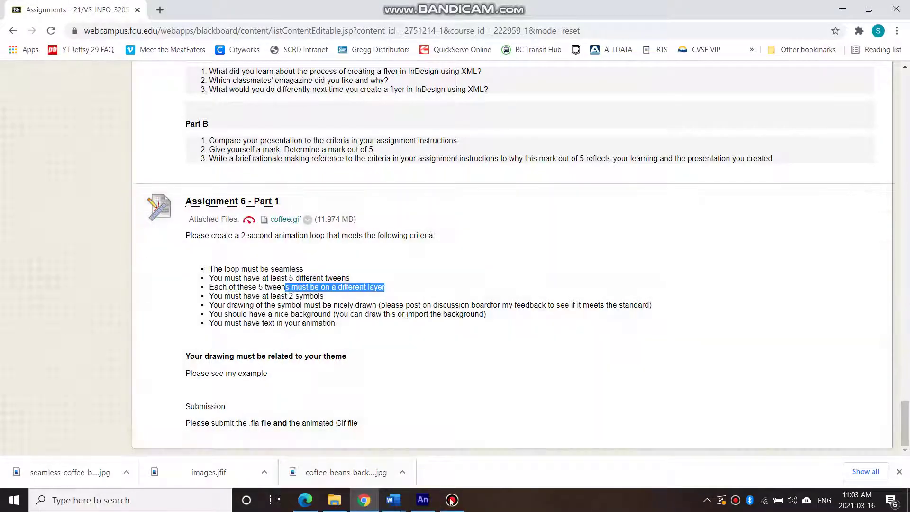
# Enter the coffee symbol and check the upper steam layers at frame 39.
pyautogui.moveTo(423, 498)
pyautogui.click(425, 480)
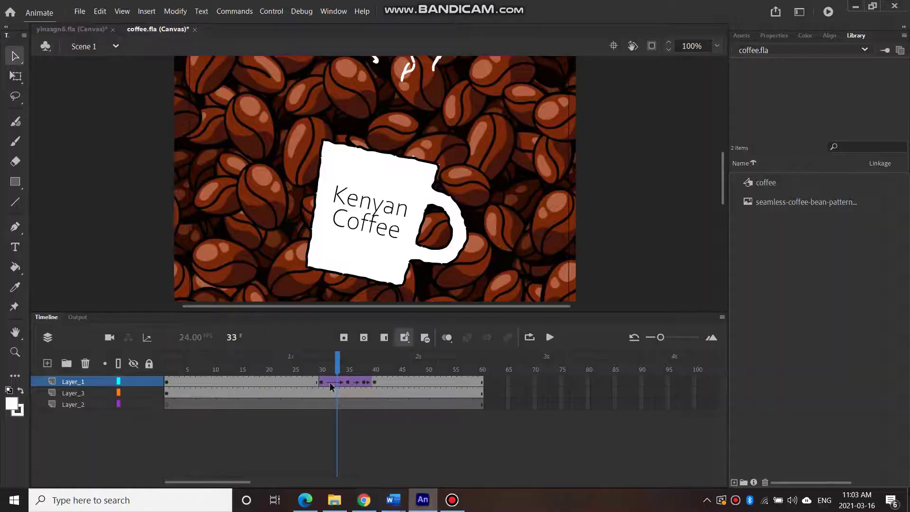
pyautogui.doubleClick(371, 251)
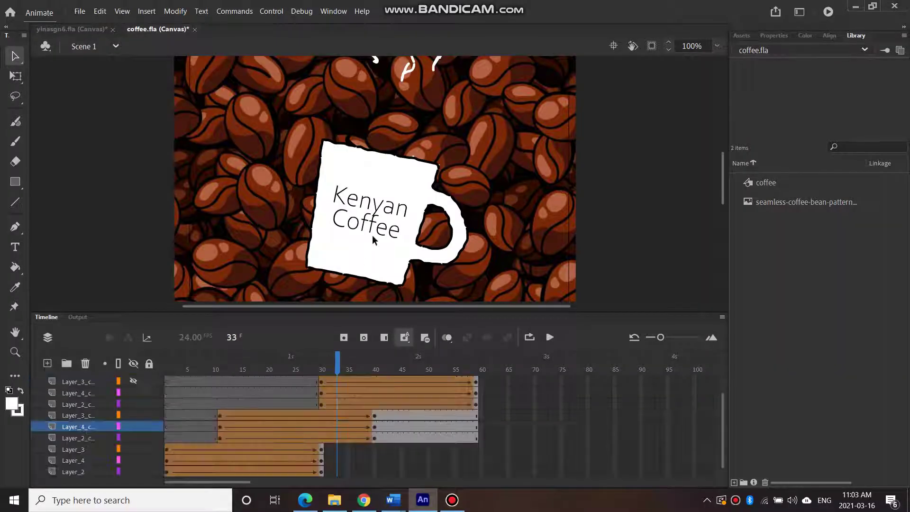
pyautogui.click(369, 386)
pyautogui.click(372, 394)
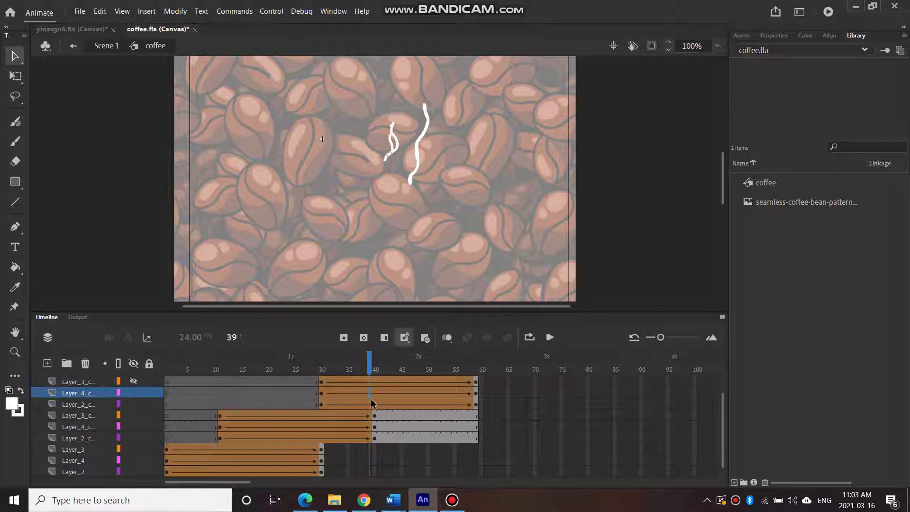
pyautogui.click(371, 403)
# Check the remaining lower layers, including frame 25, then return to Scene 1.
pyautogui.click(360, 415)
pyautogui.click(354, 427)
pyautogui.click(359, 438)
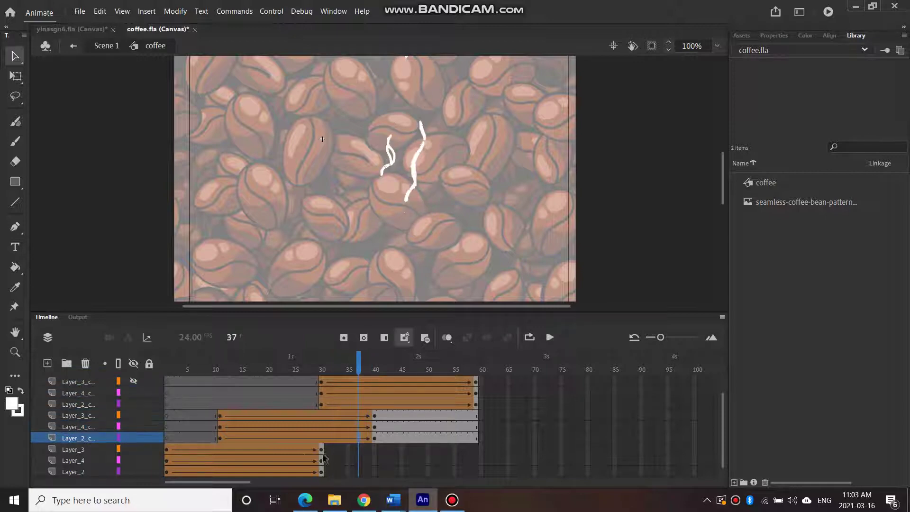
pyautogui.click(295, 450)
pyautogui.click(296, 461)
pyautogui.click(296, 472)
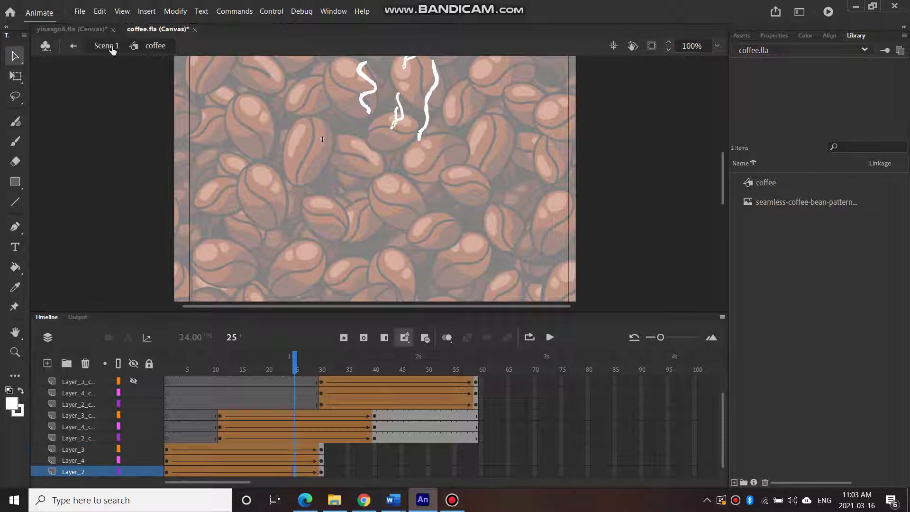
pyautogui.click(105, 46)
# Highlight the '5 different tweens' and '2 symbols' criteria, then return to Animate.
pyautogui.click(306, 499)
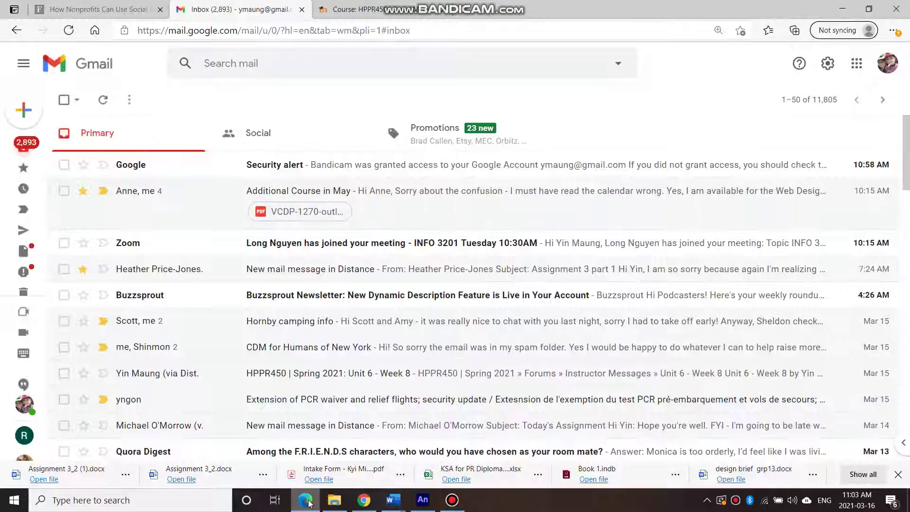
pyautogui.click(363, 499)
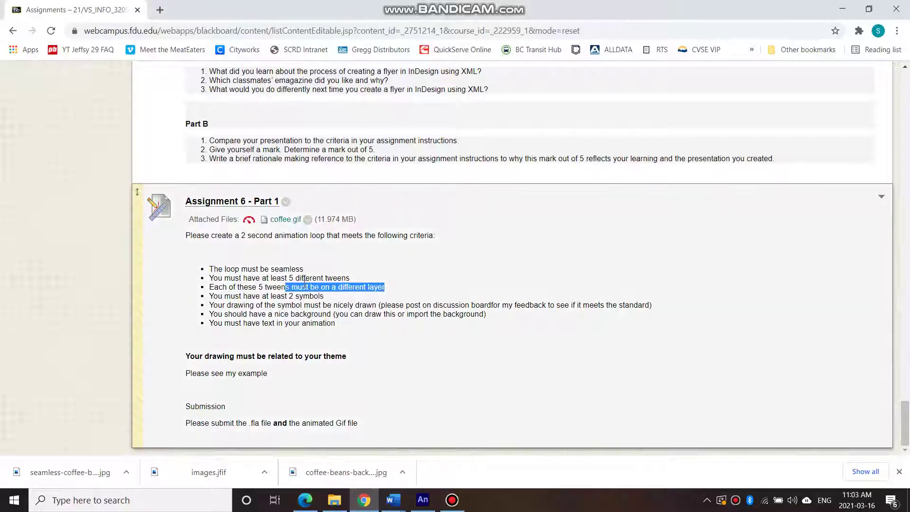
pyautogui.click(303, 285)
pyautogui.moveTo(325, 274); pyautogui.dragTo(370, 277)
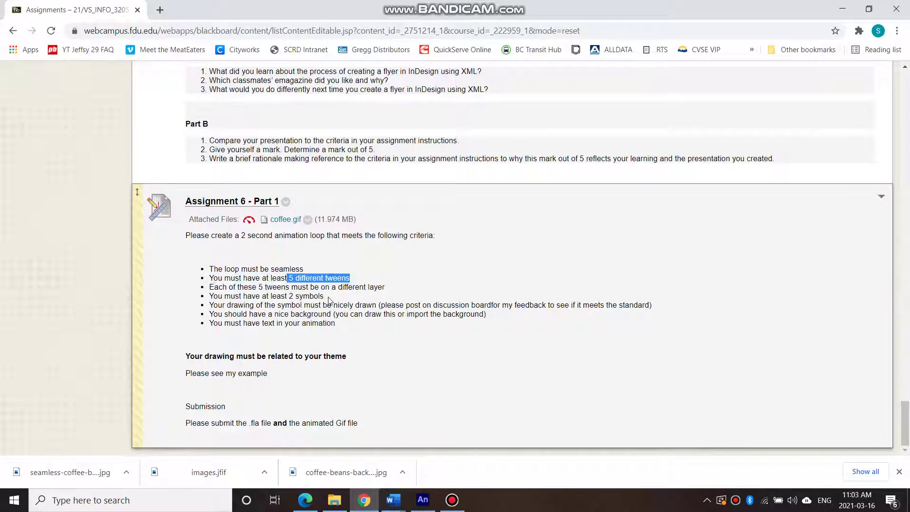
pyautogui.click(288, 317)
pyautogui.moveTo(287, 298); pyautogui.dragTo(323, 296)
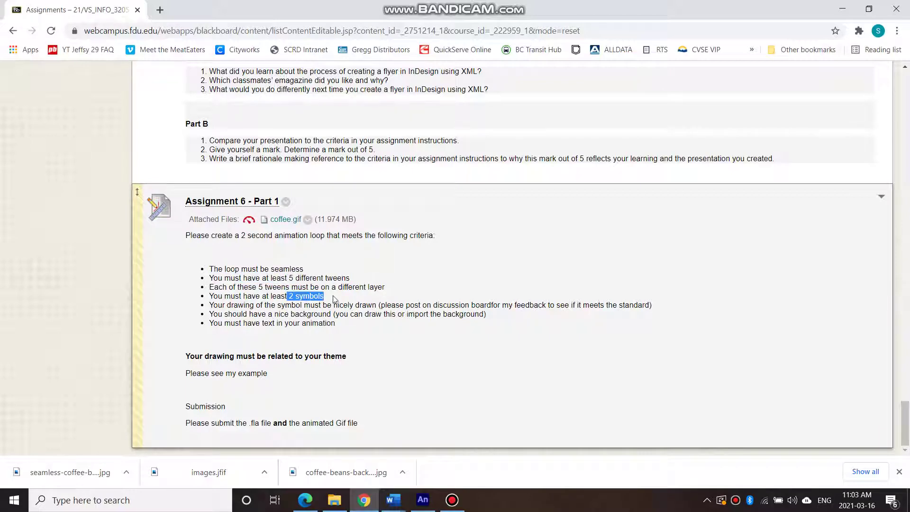
pyautogui.hotkey('alt', 'Tab')
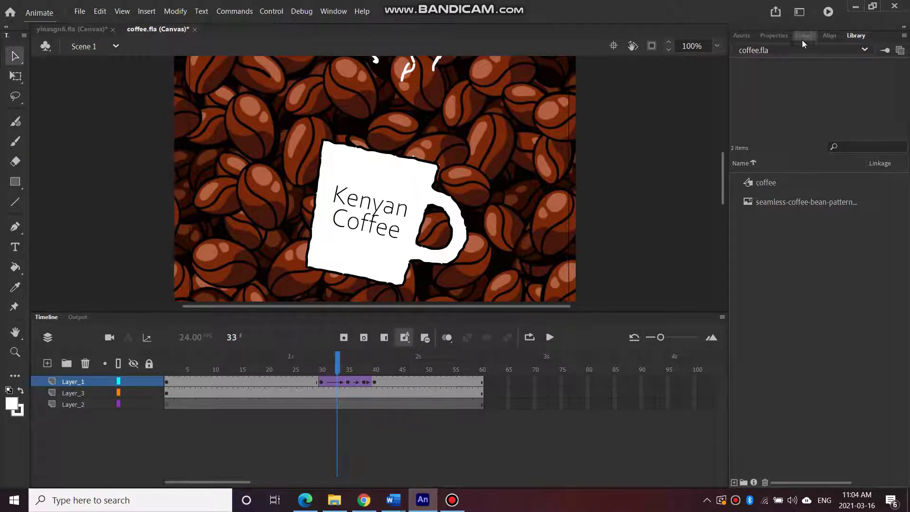
# Preview the coffee symbol from the Library and inspect its lower steam stroke at frame 30.
pyautogui.moveTo(768, 184); pyautogui.dragTo(450, 246)
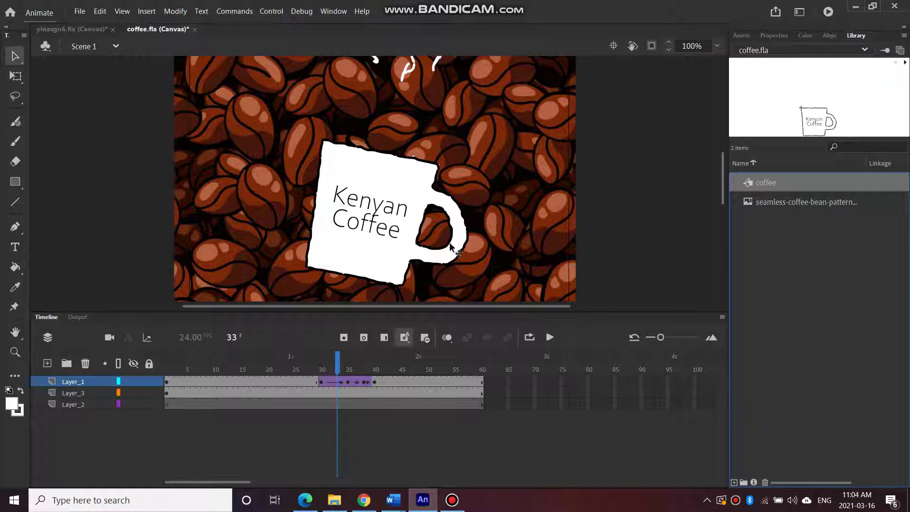
pyautogui.click(320, 382)
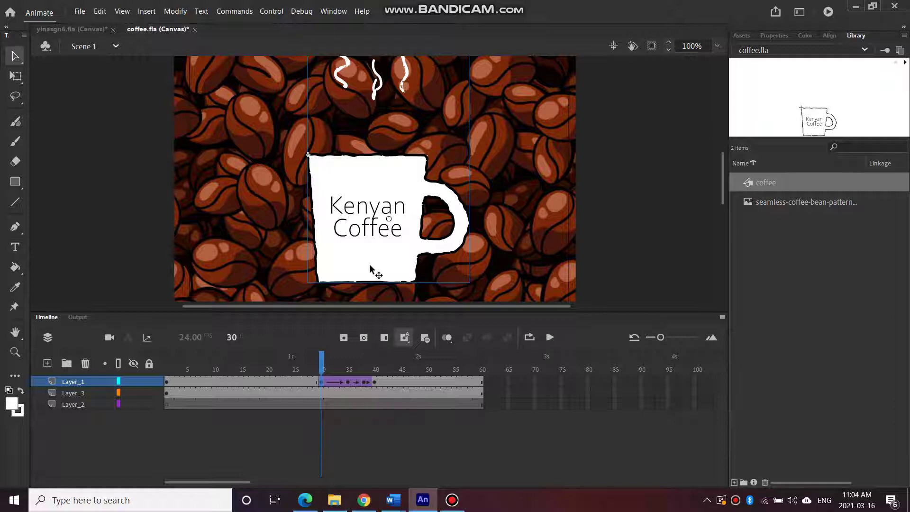
pyautogui.doubleClick(369, 269)
pyautogui.click(401, 258)
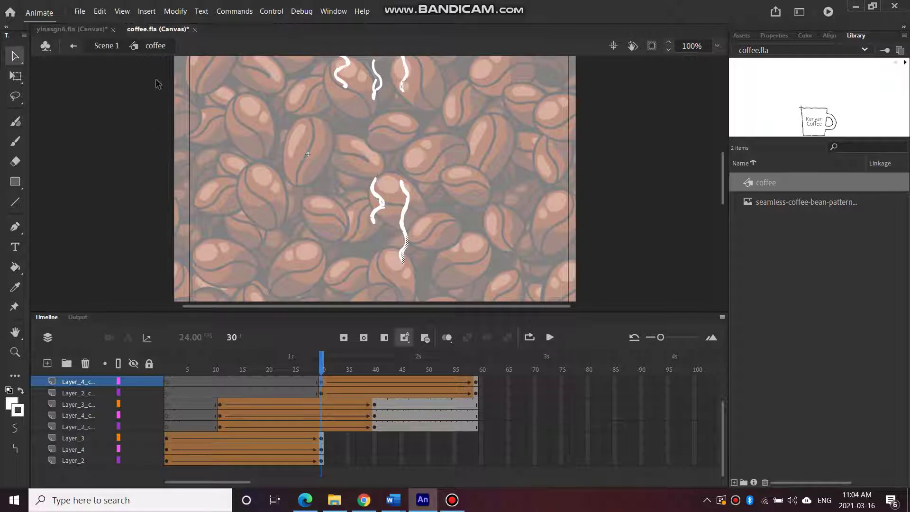
pyautogui.click(105, 46)
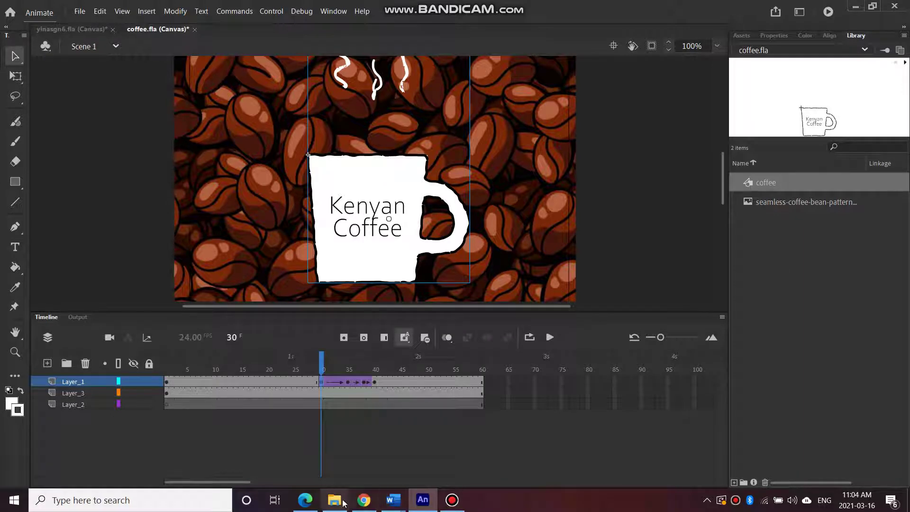
# Highlight the 'nicely drawn' symbol criterion on Blackboard, then go back to coffee.fla.
pyautogui.click(364, 506)
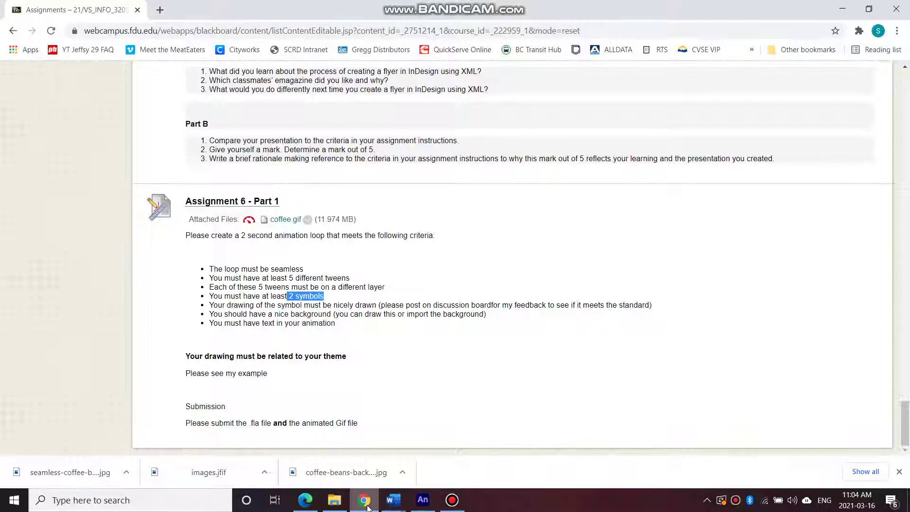
pyautogui.moveTo(249, 306)
pyautogui.mouseDown()
pyautogui.moveTo(472, 316)
pyautogui.moveTo(379, 305)
pyautogui.moveTo(501, 296)
pyautogui.moveTo(679, 308)
pyautogui.mouseUp()
pyautogui.click(382, 306)
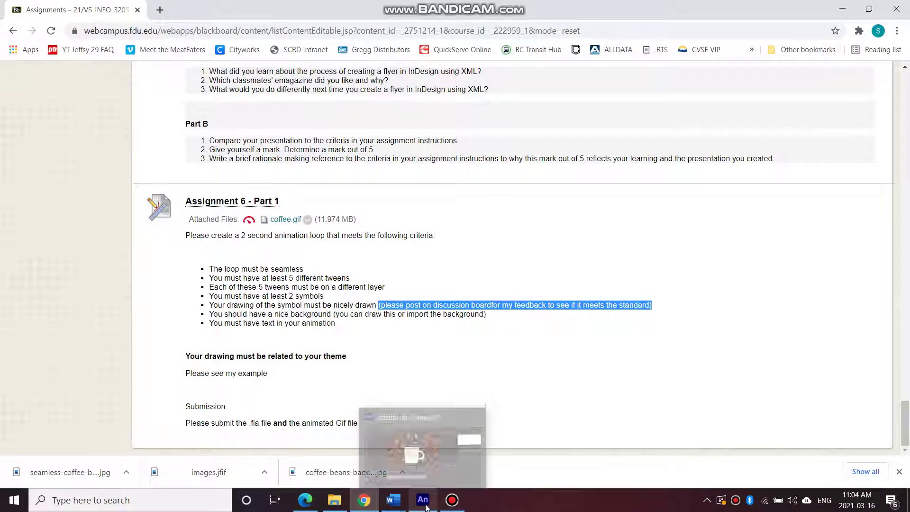
pyautogui.click(426, 503)
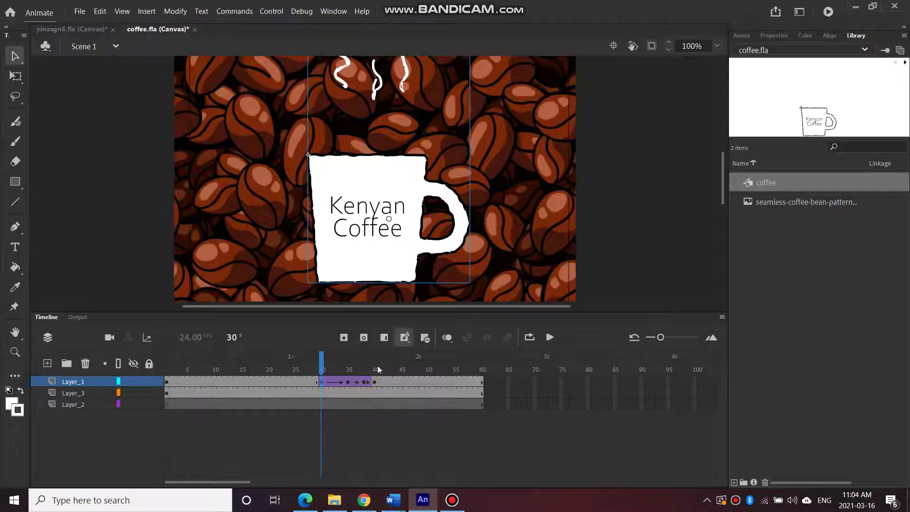
# Deselect the mug on the stage and switch to the web browser.
pyautogui.click(611, 234)
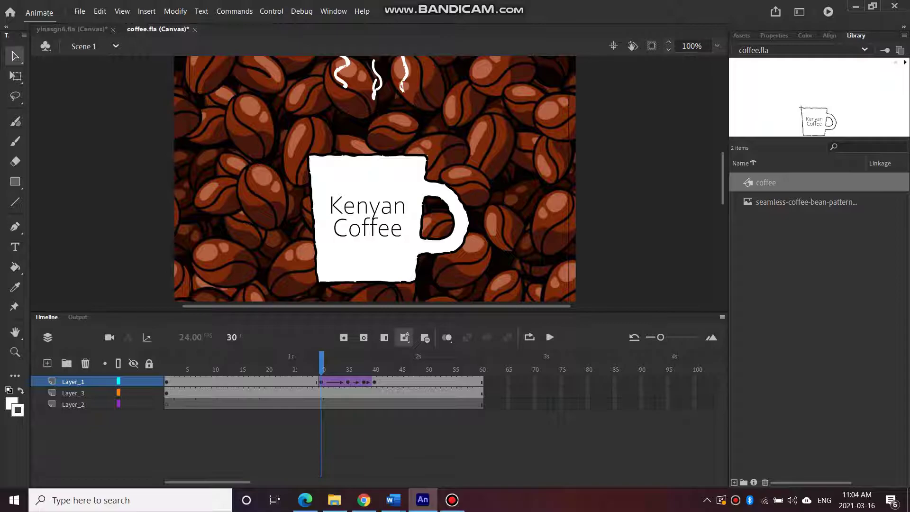
pyautogui.click(317, 504)
# Highlight the nice-background criterion on Blackboard and bring coffee.fla back to the front.
pyautogui.click(364, 500)
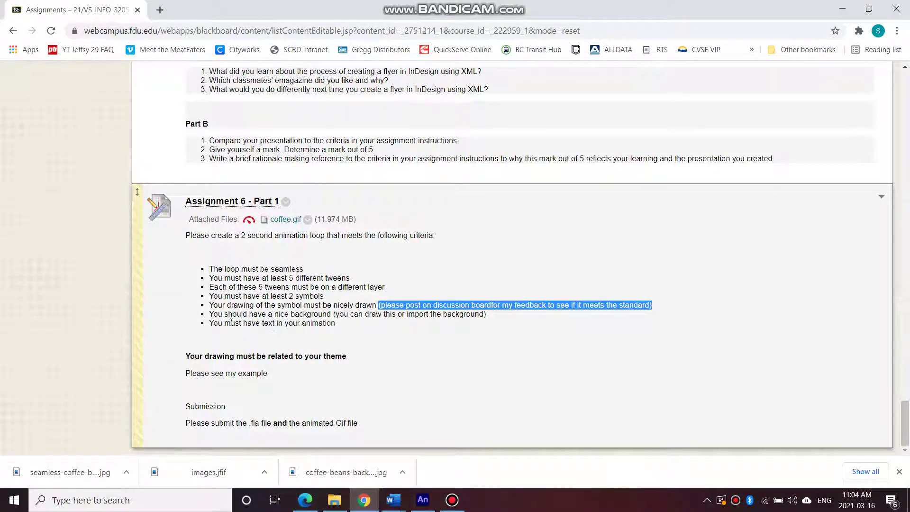
pyautogui.click(212, 316)
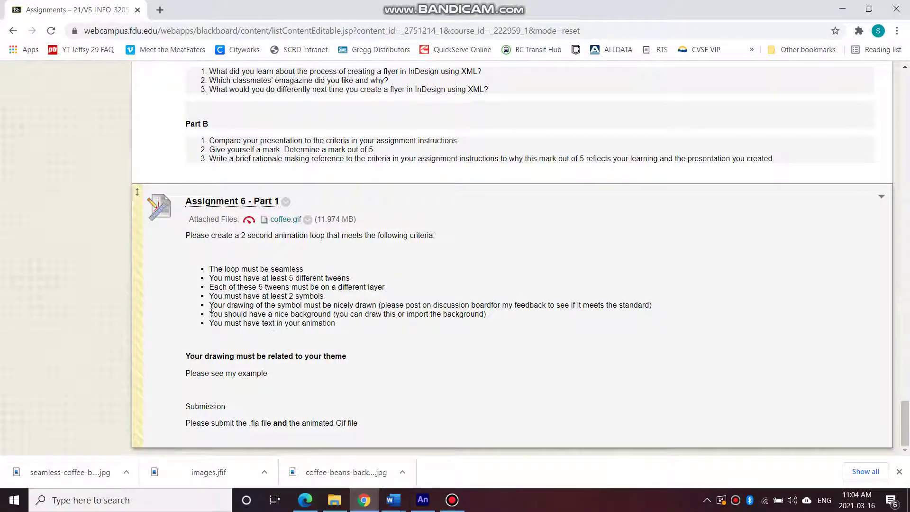
pyautogui.moveTo(213, 315); pyautogui.dragTo(324, 321)
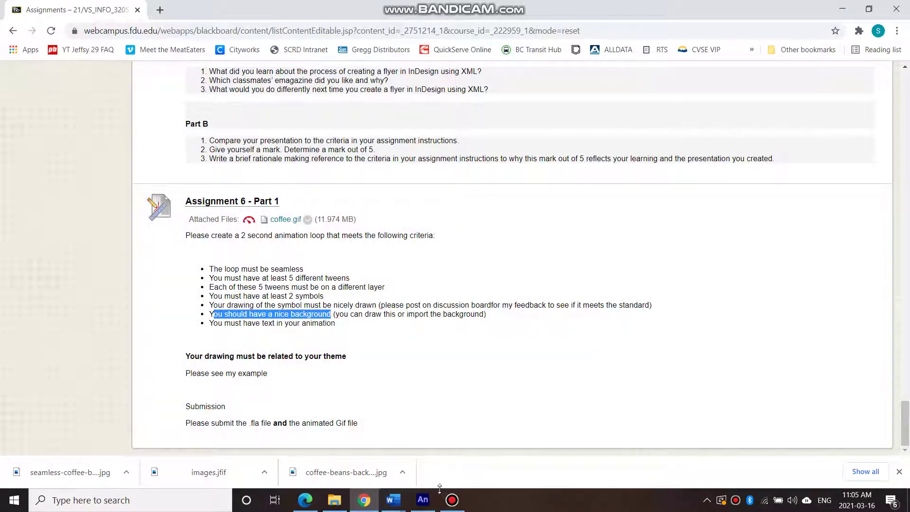
pyautogui.moveTo(427, 501)
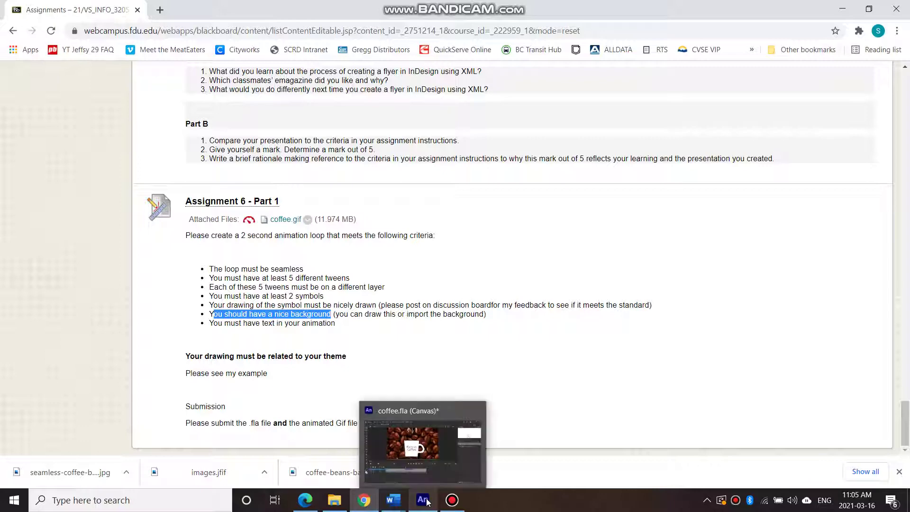
pyautogui.click(422, 465)
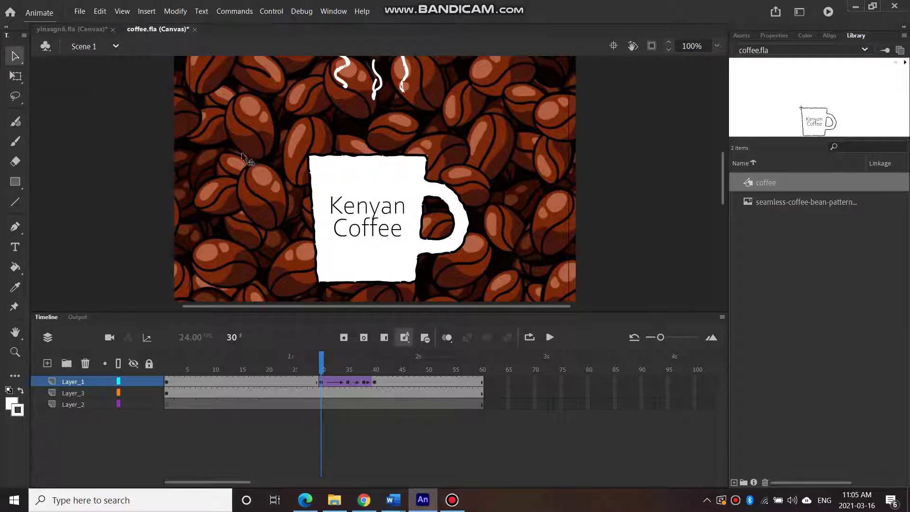
pyautogui.click(768, 204)
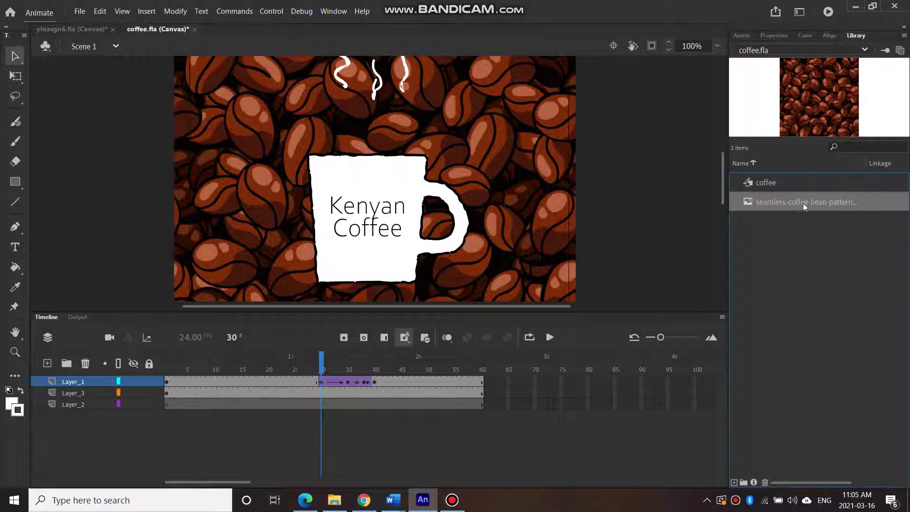
pyautogui.scroll(3, 635, 209)
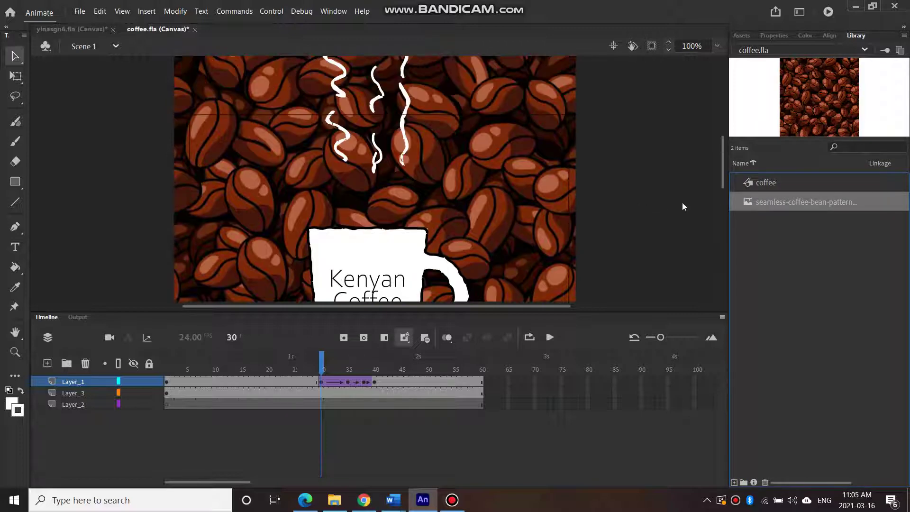
pyautogui.scroll(-3, 651, 234)
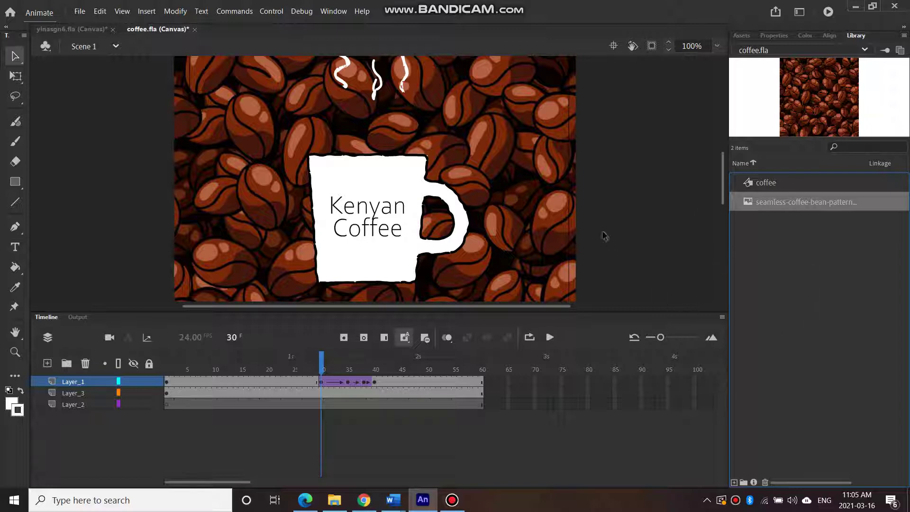
pyautogui.click(578, 223)
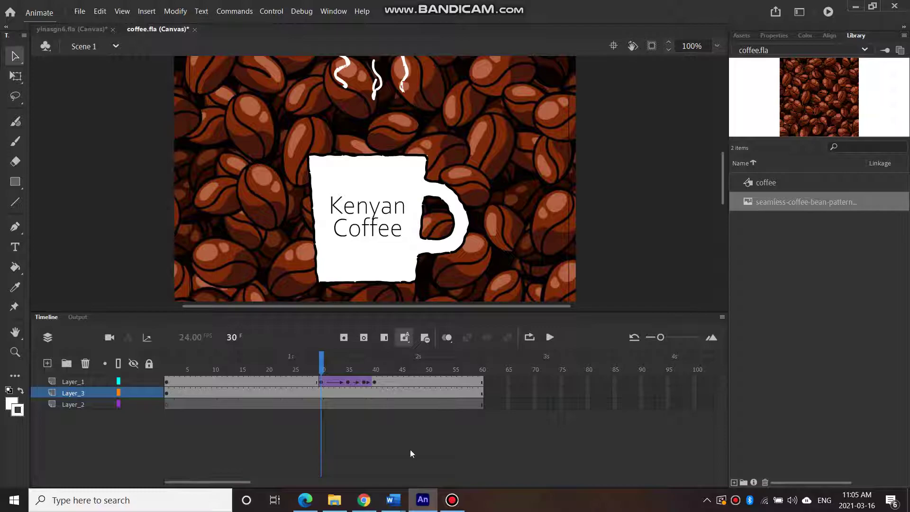
pyautogui.click(364, 501)
pyautogui.click(222, 333)
pyautogui.moveTo(209, 323); pyautogui.dragTo(335, 324)
pyautogui.click(423, 500)
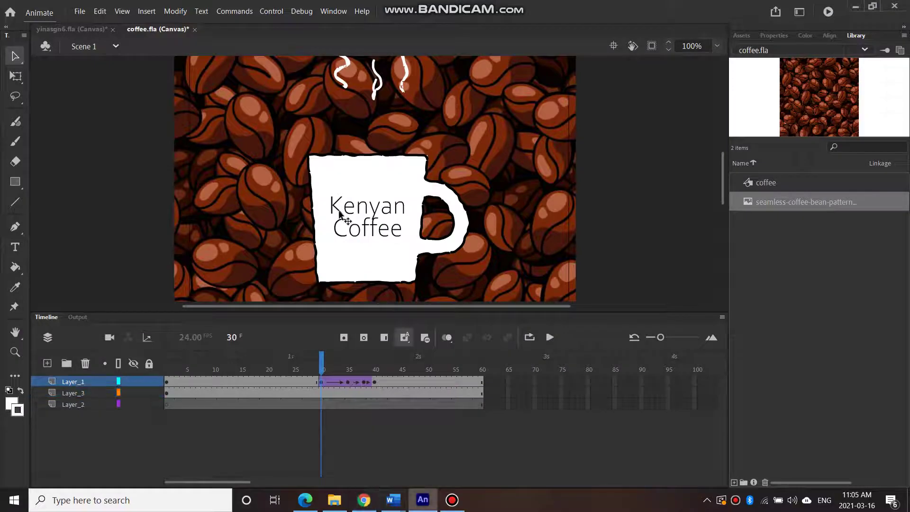
# Inside the coffee symbol, inspect Layer_8 at frame 32, then go back to frame 1.
pyautogui.doubleClick(348, 215)
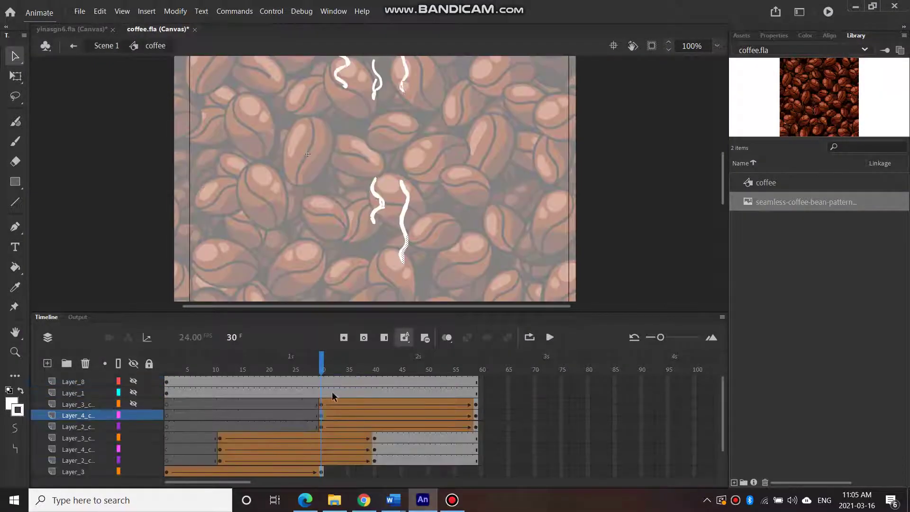
pyautogui.click(332, 386)
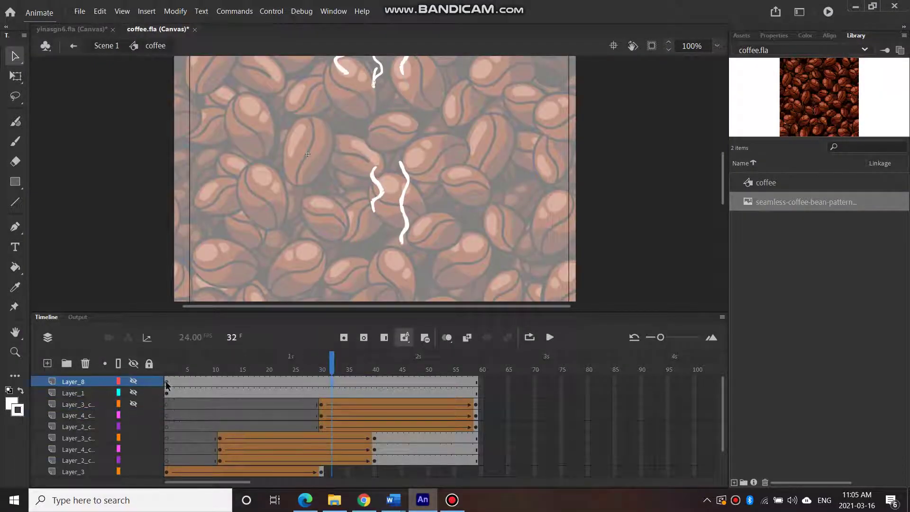
pyautogui.click(166, 384)
pyautogui.scroll(-1, 663, 403)
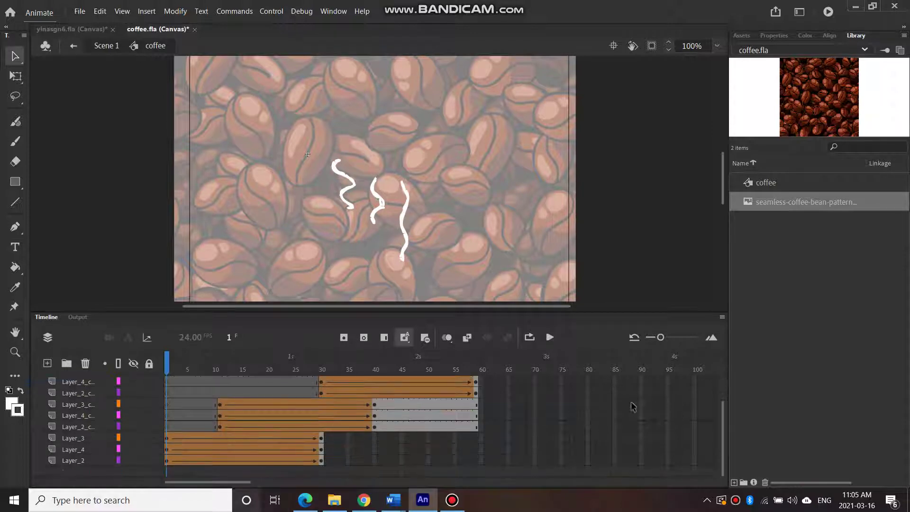
pyautogui.scroll(1, 724, 413)
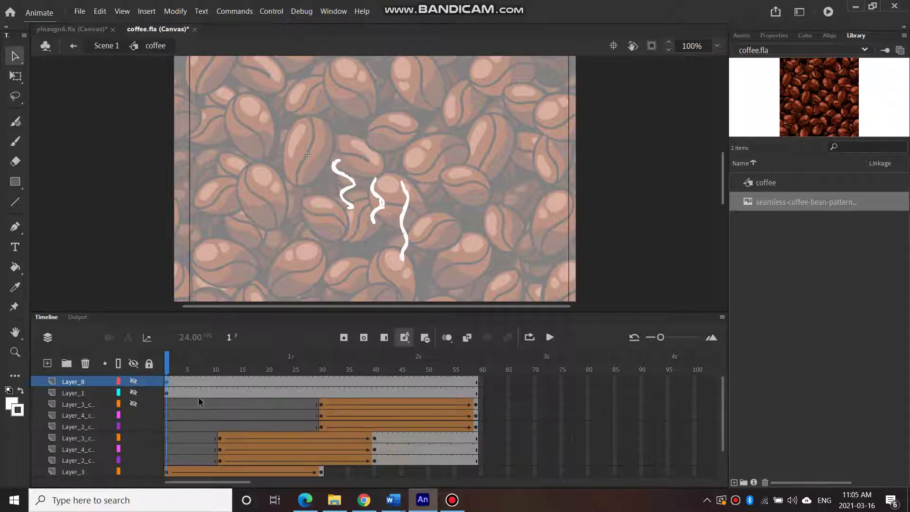
# Show and unlock Layer_8 with the Kenyan Coffee cup text, then return to Scene 1.
pyautogui.click(132, 402)
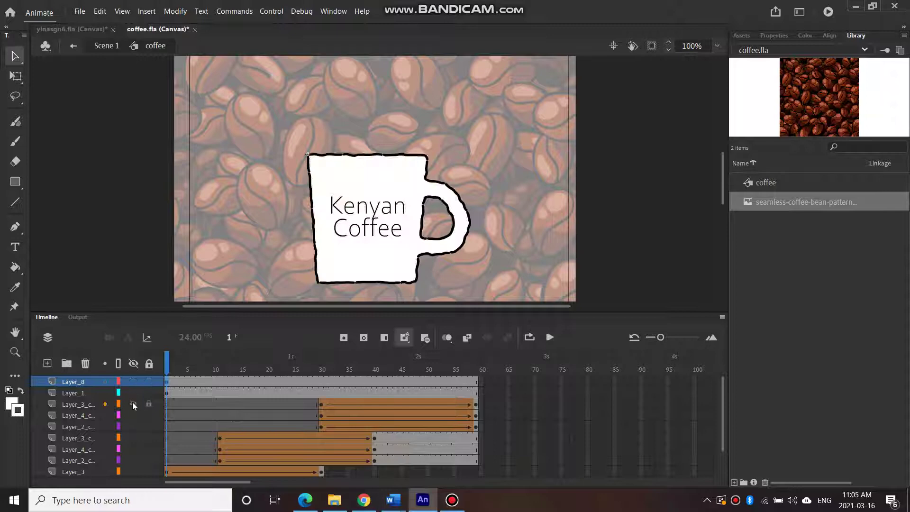
pyautogui.click(116, 211)
pyautogui.click(383, 229)
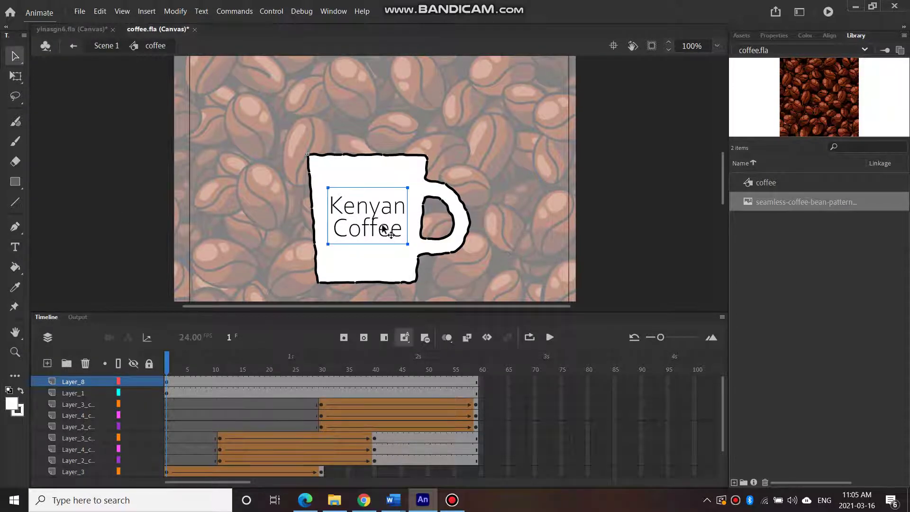
pyautogui.click(107, 46)
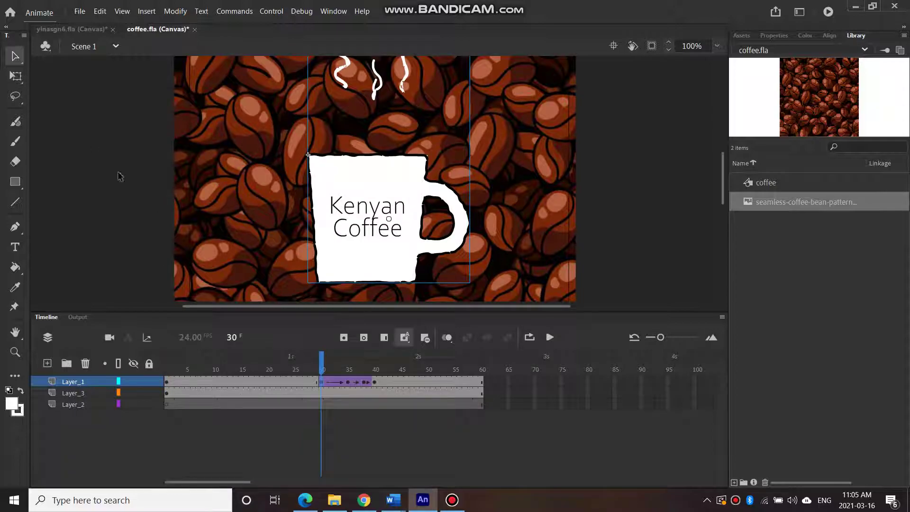
pyautogui.click(364, 498)
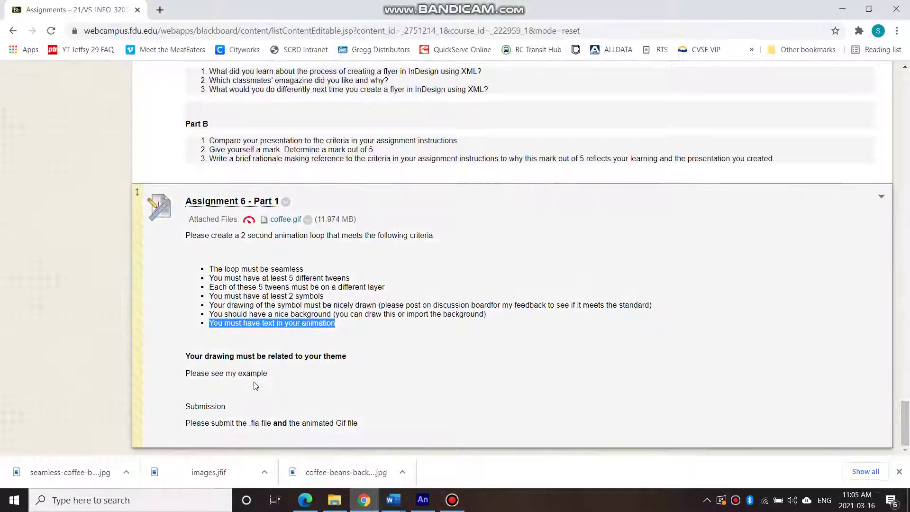
pyautogui.click(185, 371)
pyautogui.moveTo(351, 356); pyautogui.dragTo(186, 355)
pyautogui.click(425, 344)
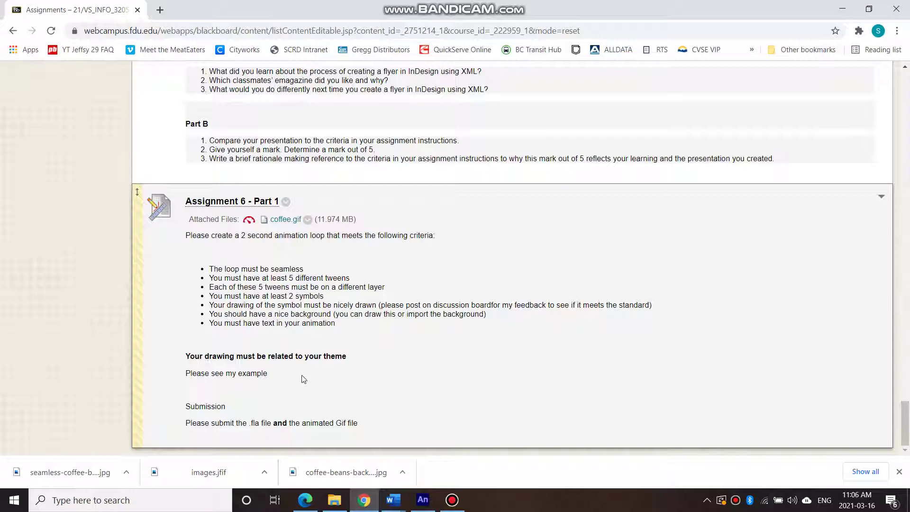
pyautogui.moveTo(268, 374); pyautogui.dragTo(186, 377)
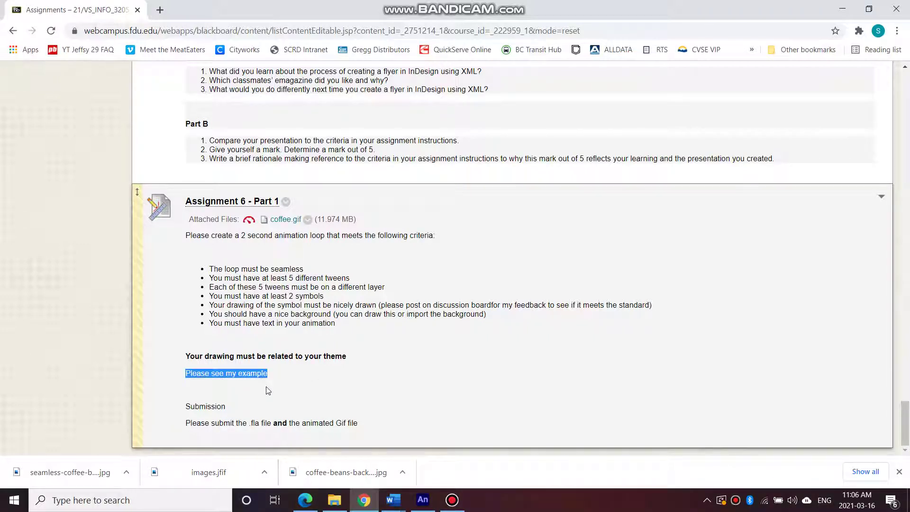
pyautogui.moveTo(249, 423); pyautogui.dragTo(261, 423)
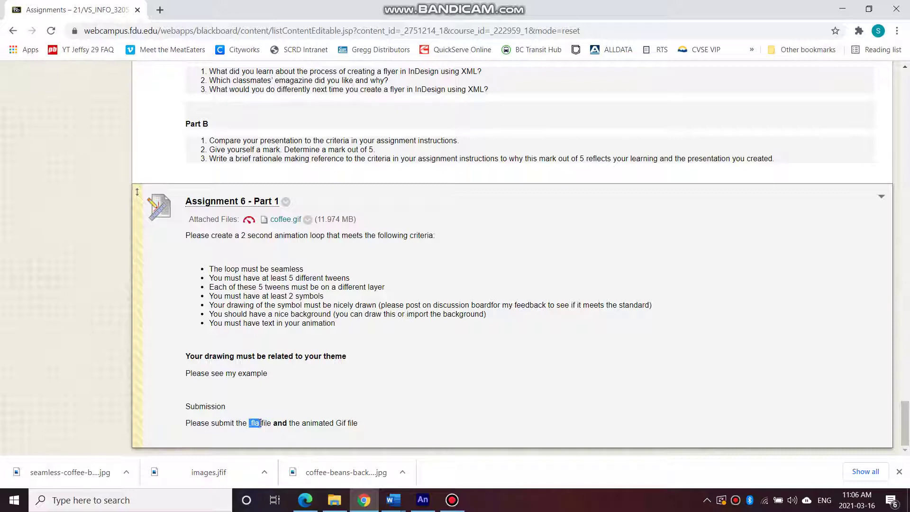
pyautogui.click(423, 500)
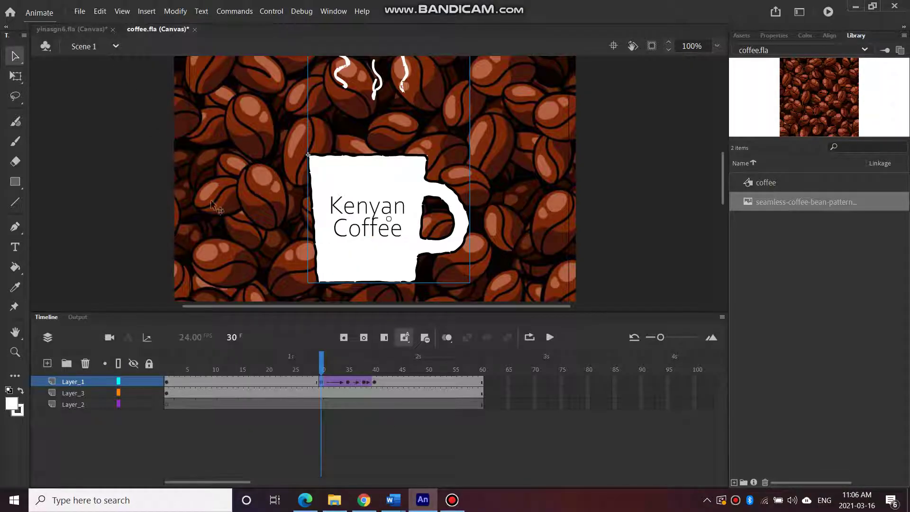
# Preview the exported coffee.gif loop from its folder, then close the preview.
pyautogui.click(145, 32)
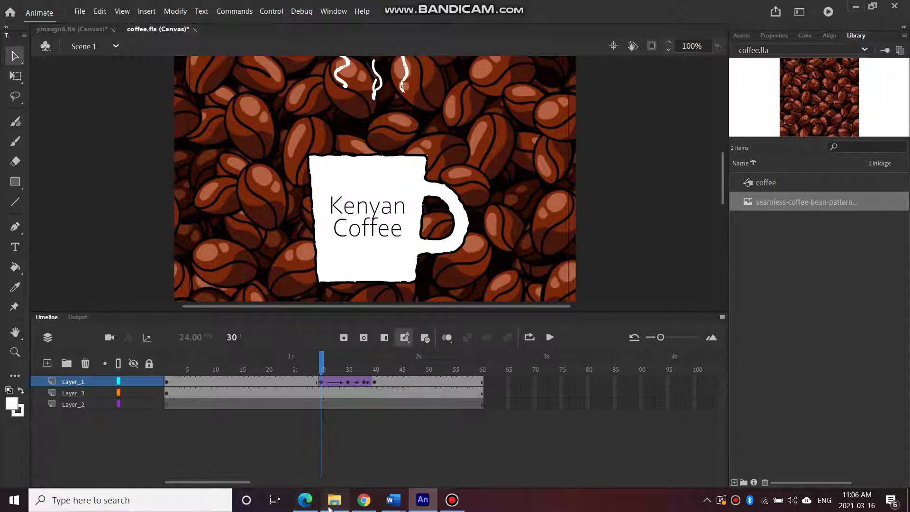
pyautogui.click(332, 504)
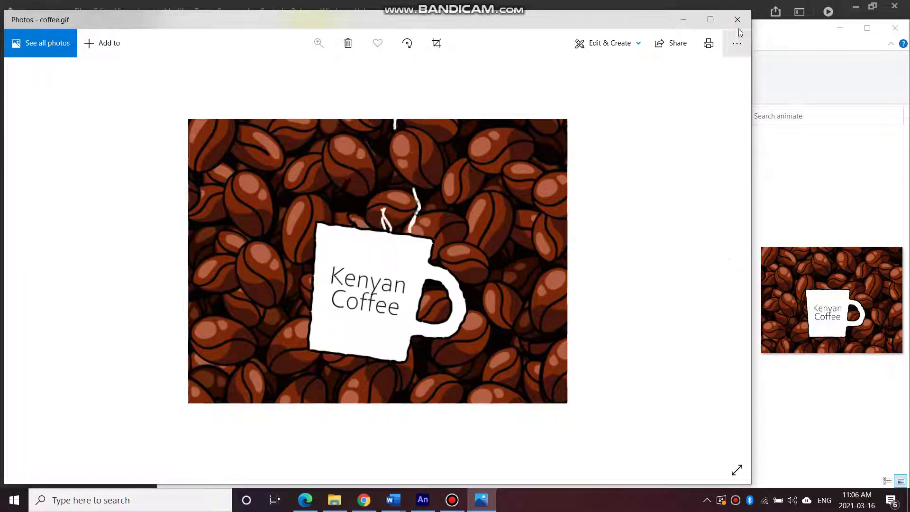
pyautogui.click(735, 19)
# Bring the Blackboard Assignment 6 page in the browser to the front.
pyautogui.click(127, 273)
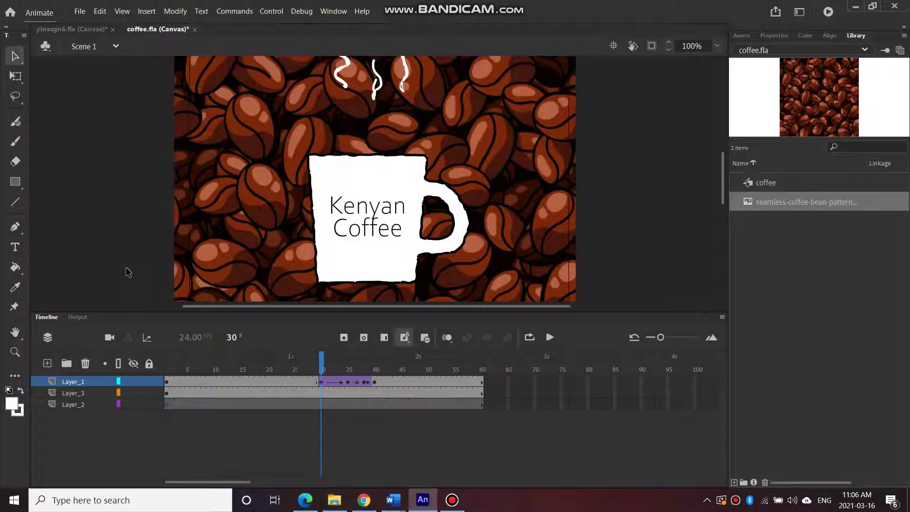
pyautogui.click(303, 501)
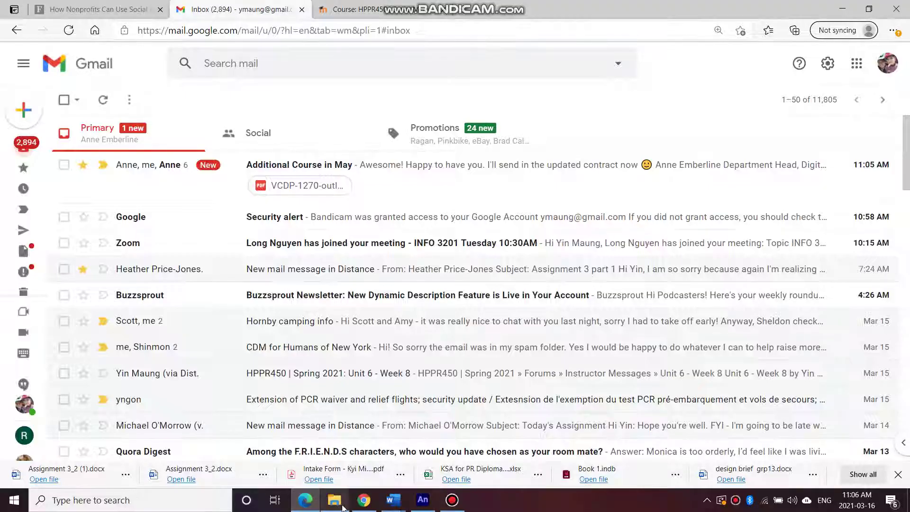
pyautogui.click(363, 501)
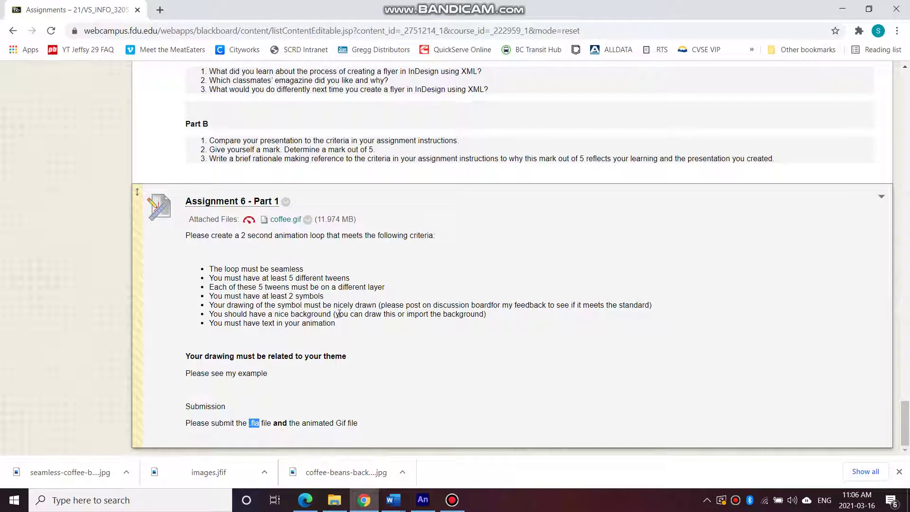
pyautogui.moveTo(381, 305); pyautogui.dragTo(656, 306)
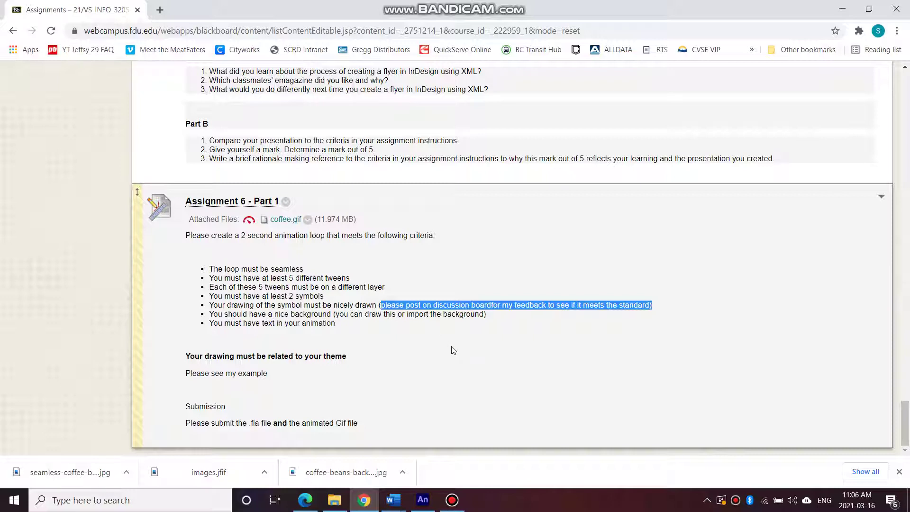
pyautogui.click(432, 378)
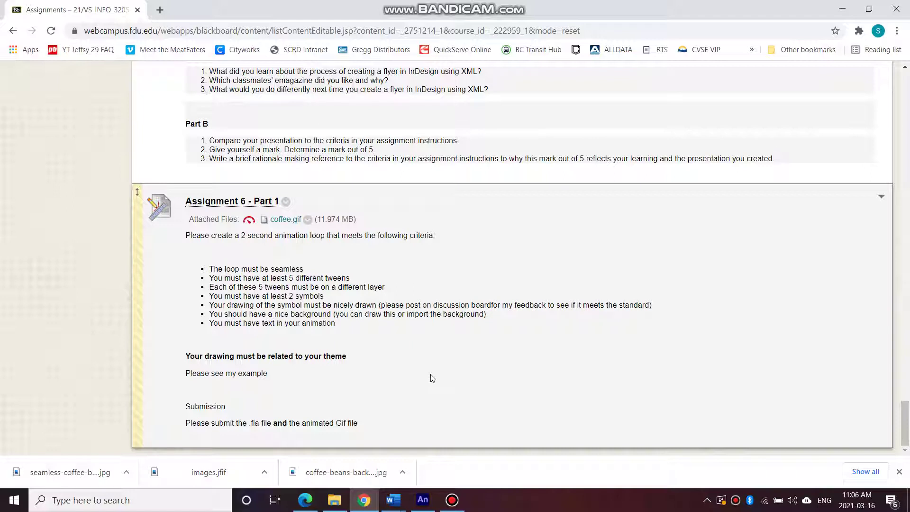